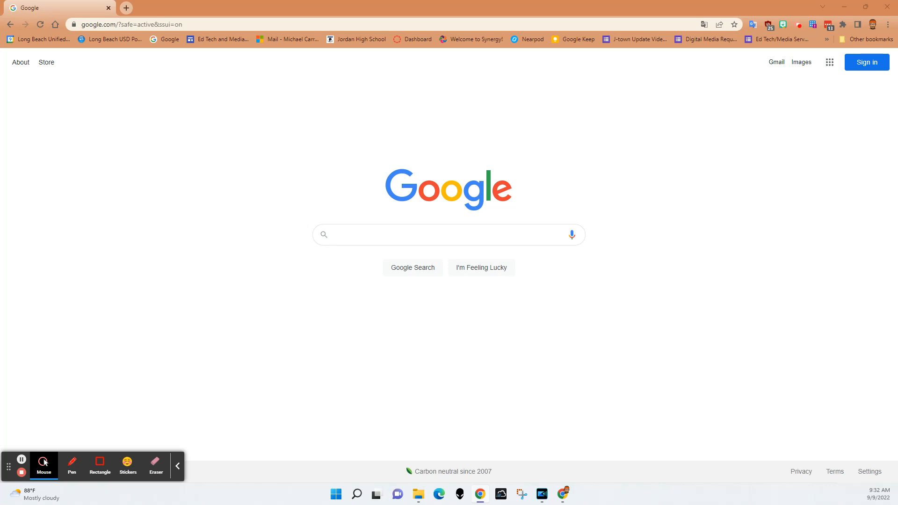
- Open the school district's Google Calendar from the bookmarks and allow it to show notifications
click(43, 40)
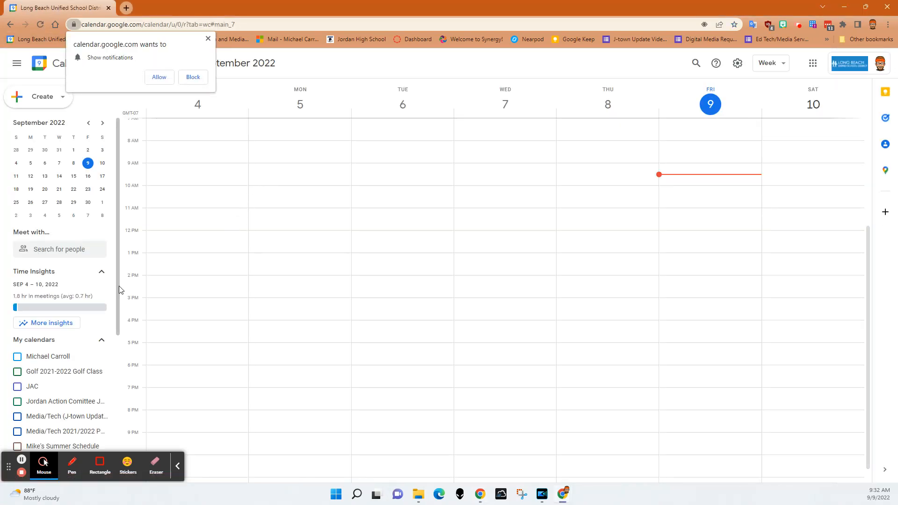
click(159, 77)
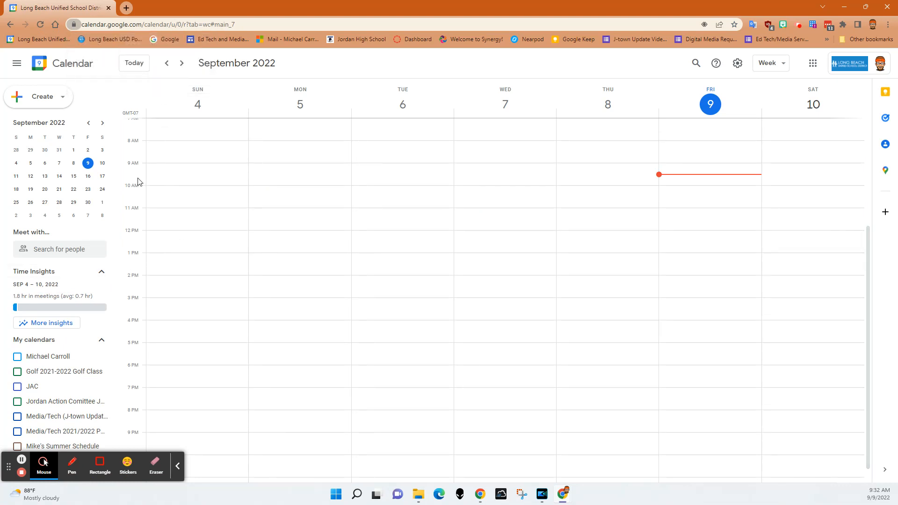
scroll(85, 234, down, 4)
scroll(70, 243, up, 5)
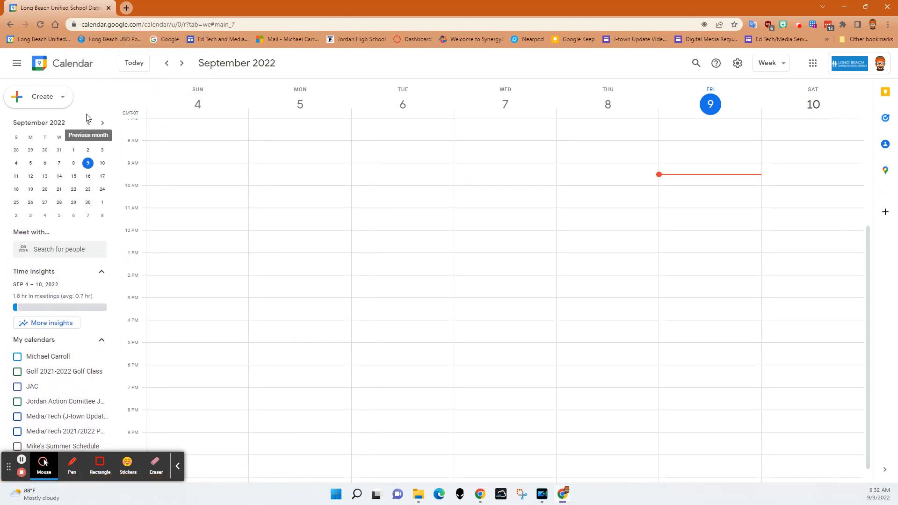
- Create a new calendar named "Test Facility 2" with the description "Check out test facility 2"
scroll(34, 213, down, 5)
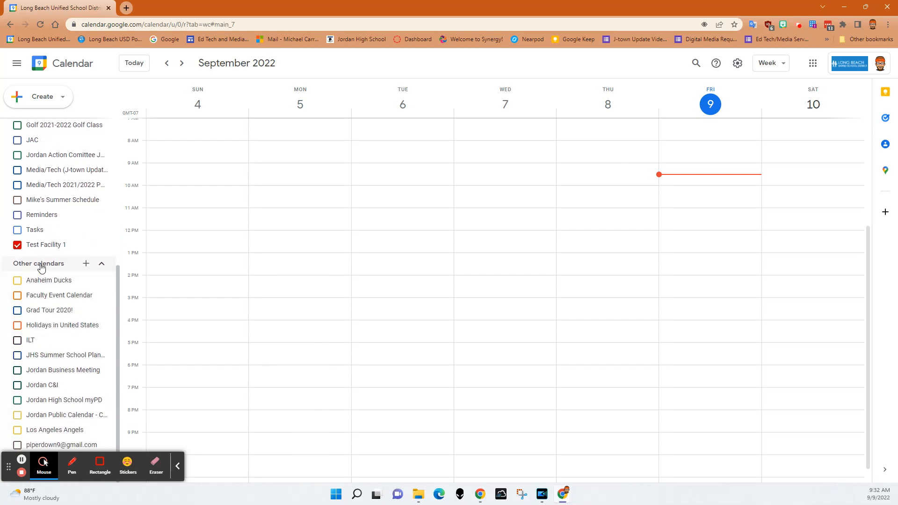
click(86, 265)
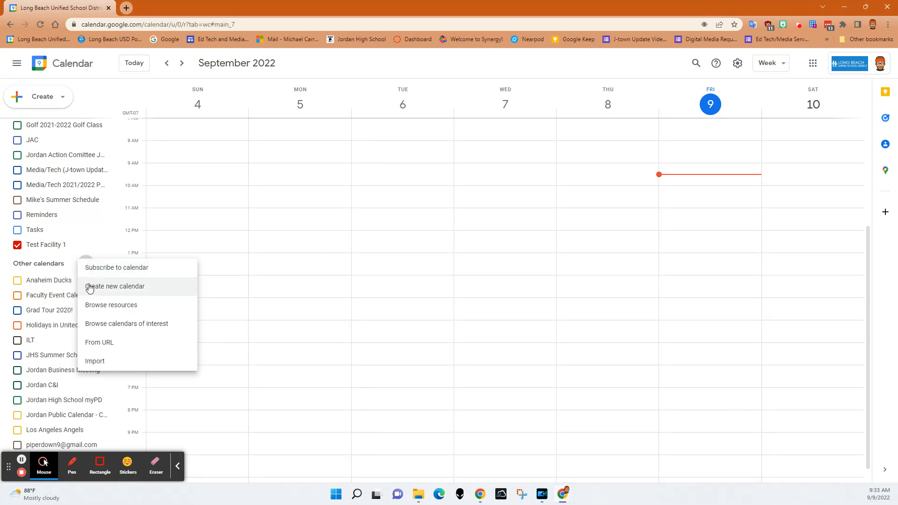
click(119, 287)
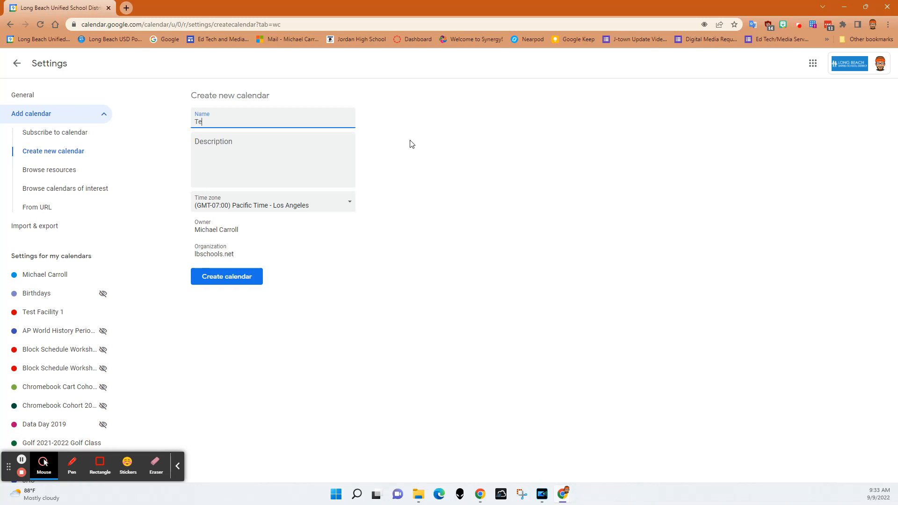
text(acility 2)
click(297, 150)
text(Check out)
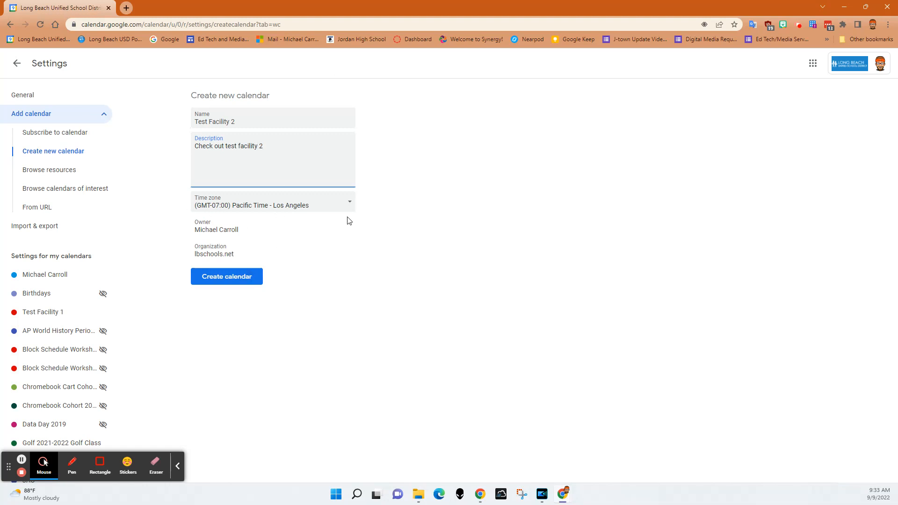
click(239, 279)
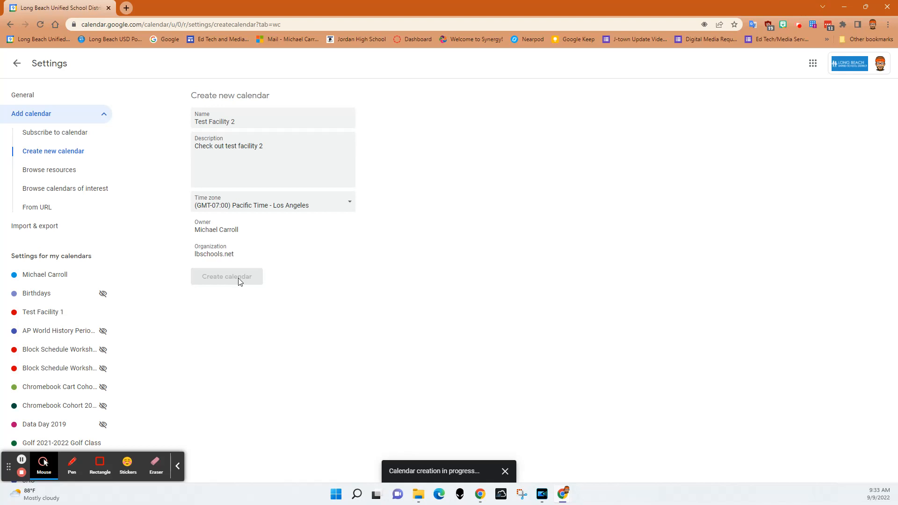
- Return to the week view, reload the calendar, and hide Test Facility 2 so only Test Facility 1 is displayed
scroll(104, 355, down, 3)
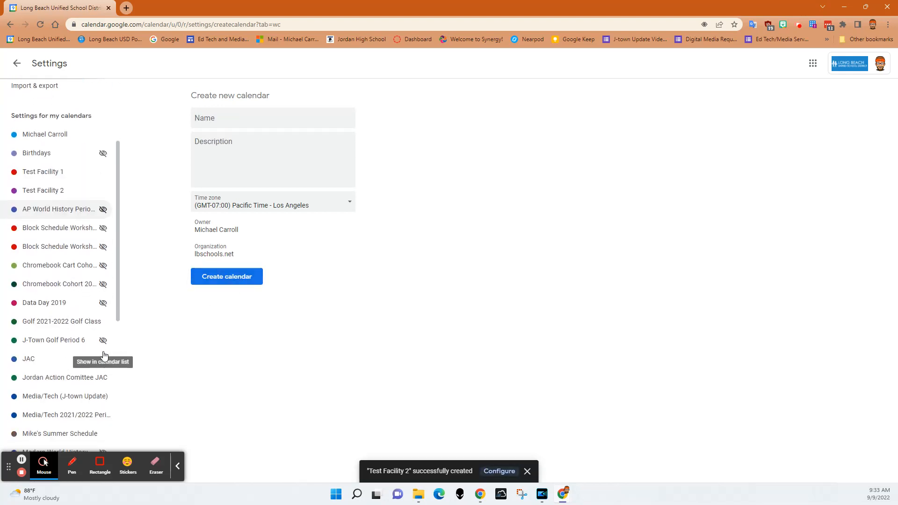
scroll(104, 356, up, 3)
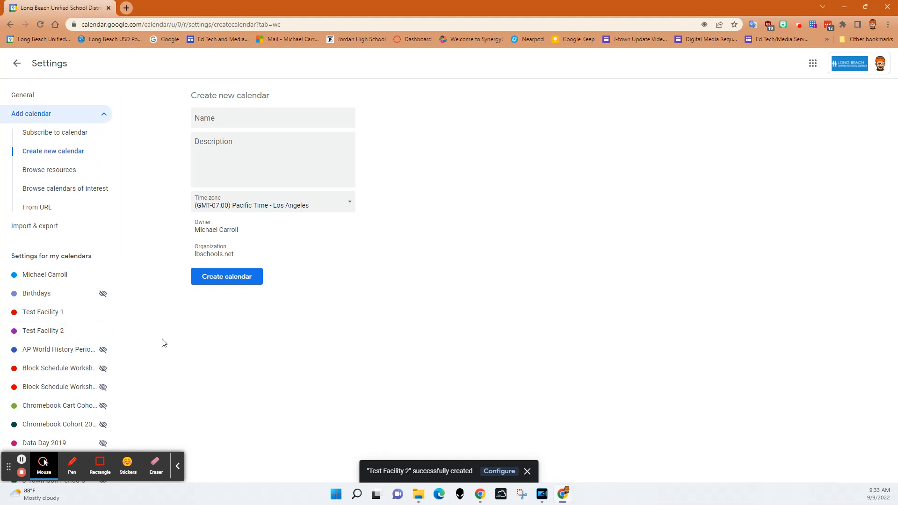
click(17, 64)
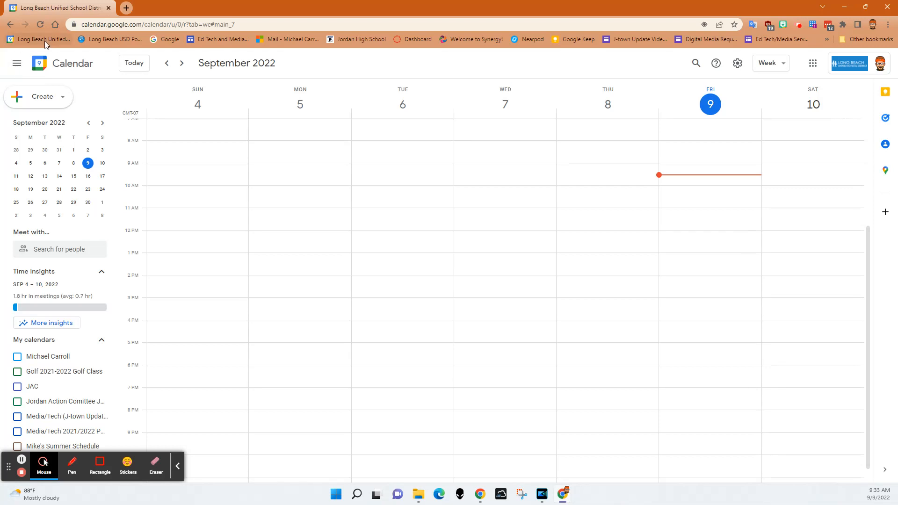
click(44, 41)
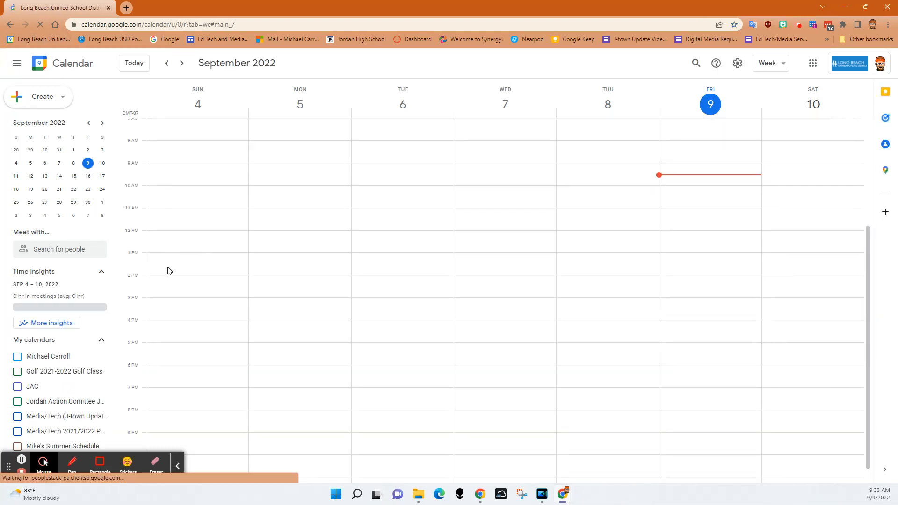
scroll(54, 286, down, 5)
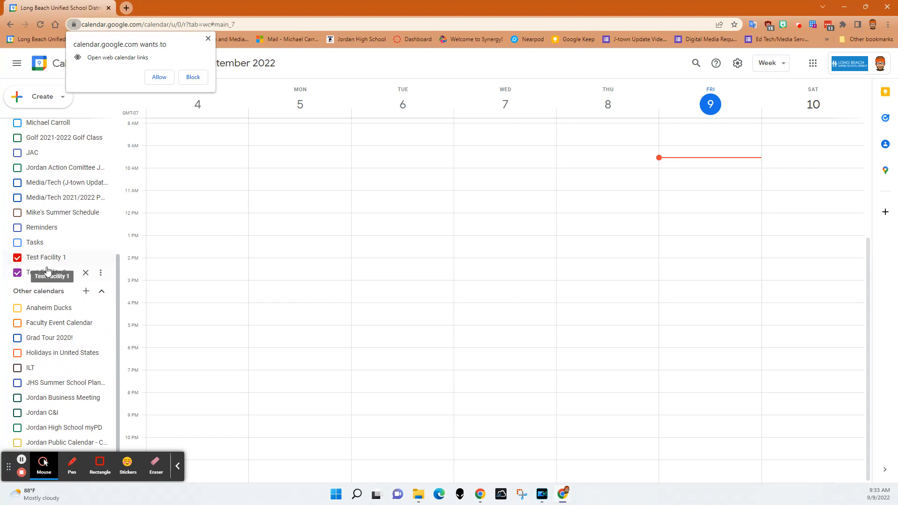
click(17, 274)
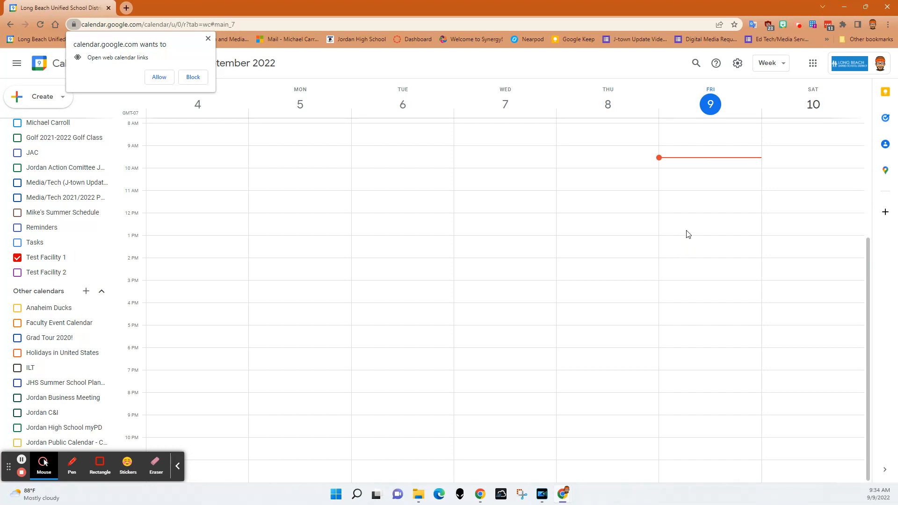
click(664, 195)
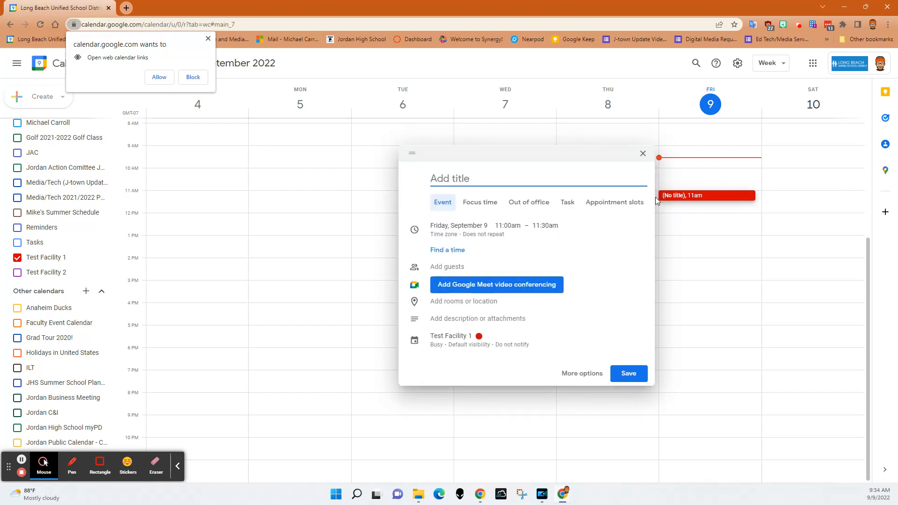
click(626, 207)
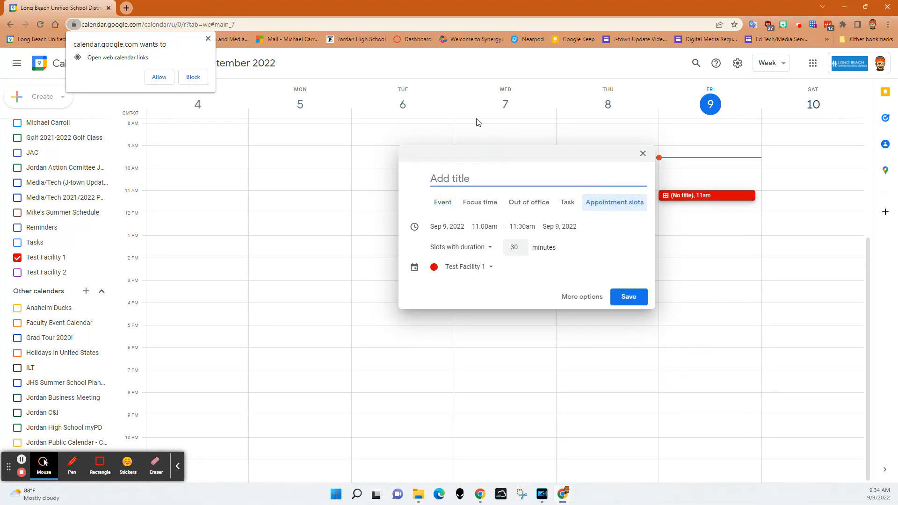
text(Check out Test )
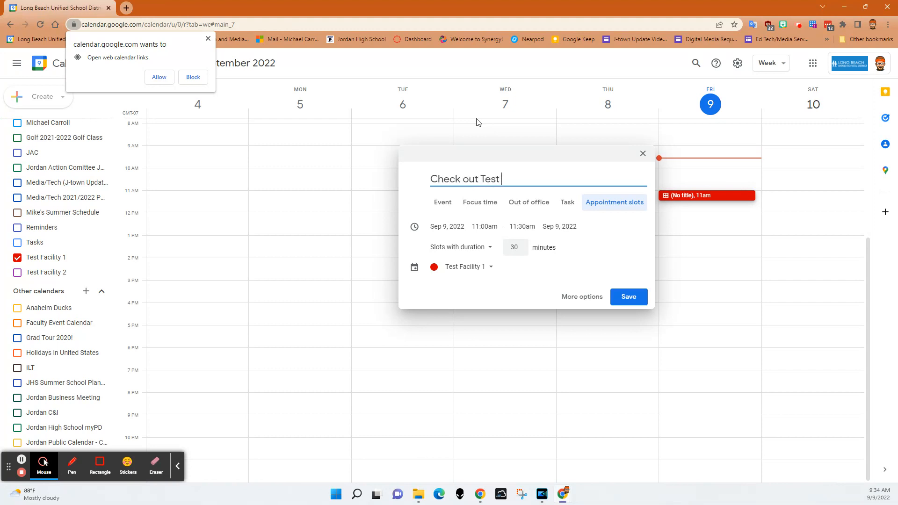
text(facility 1)
click(583, 297)
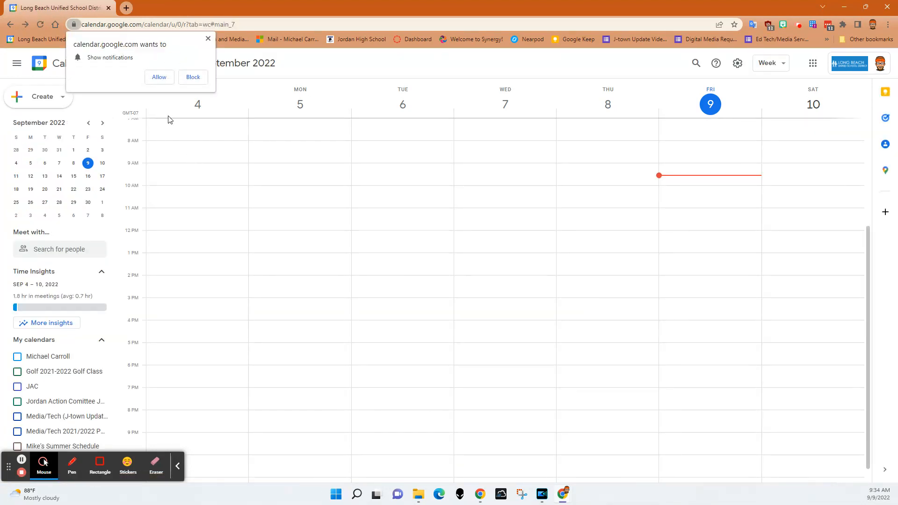
- Allow notifications and start a Friday, September 9, 12:00pm appointment slot titled "Check out test facility 1" on the Test Facility 1 calendar
click(156, 82)
scroll(75, 375, down, 5)
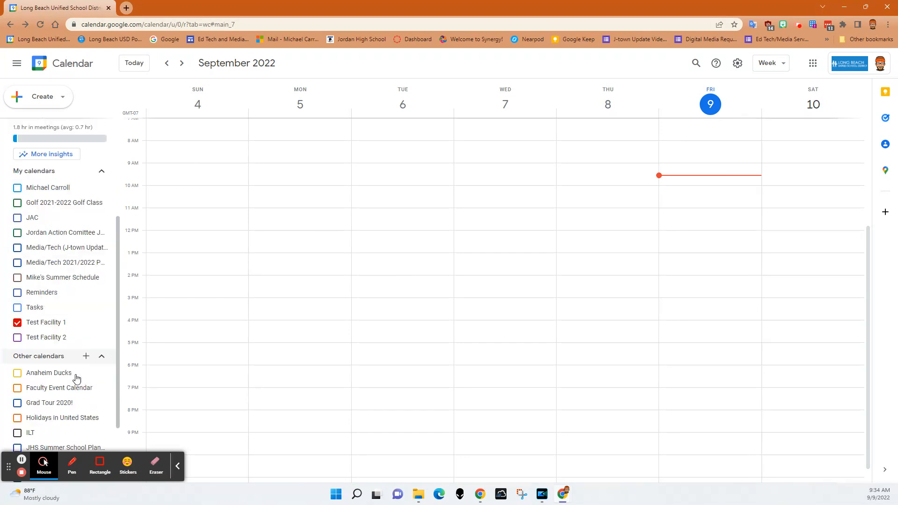
click(688, 235)
click(601, 203)
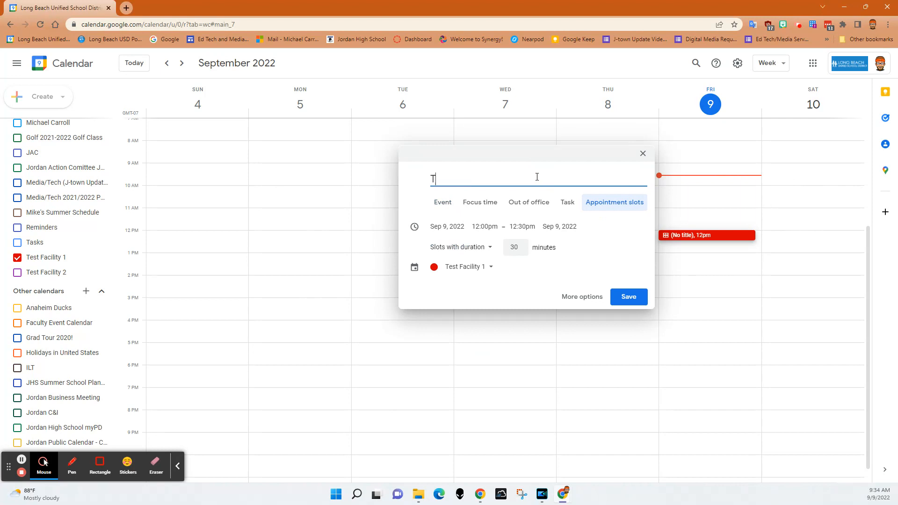
text(Check out test facility 1)
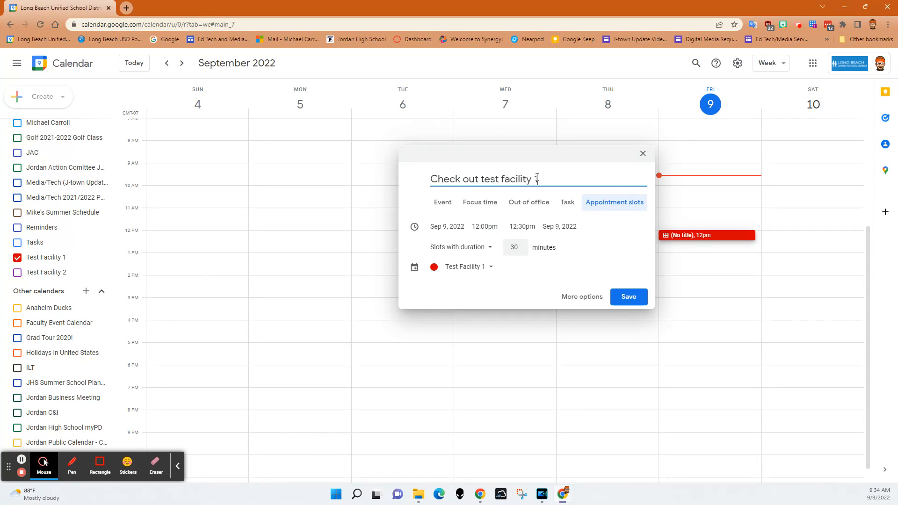
- Open the appointment slot's full options and set its end time to 1:00pm
click(590, 303)
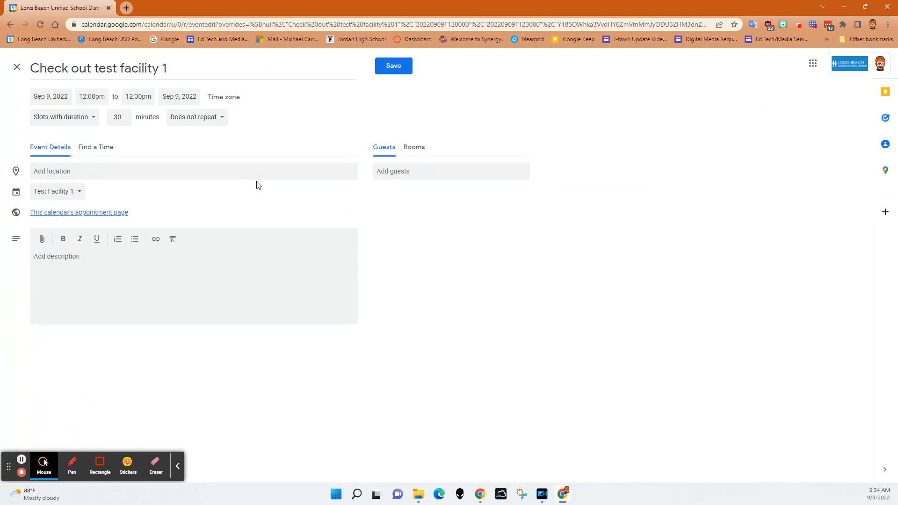
click(92, 95)
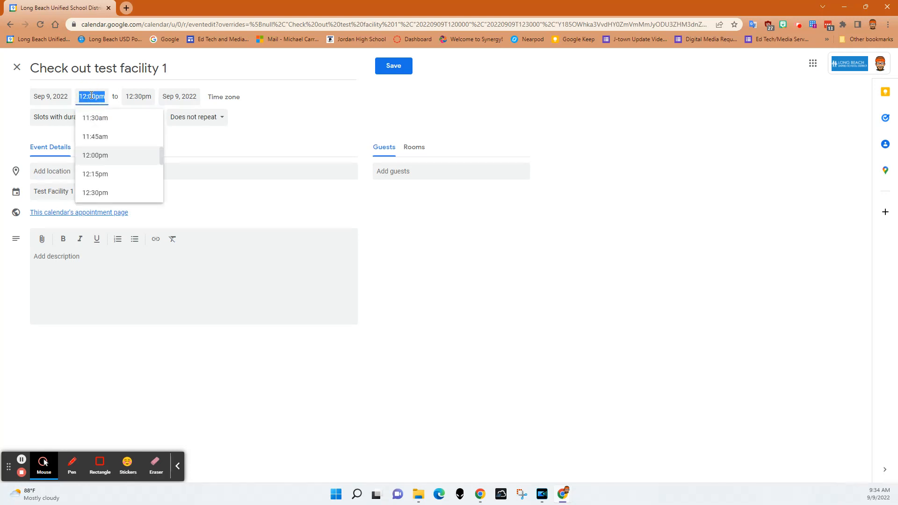
click(138, 96)
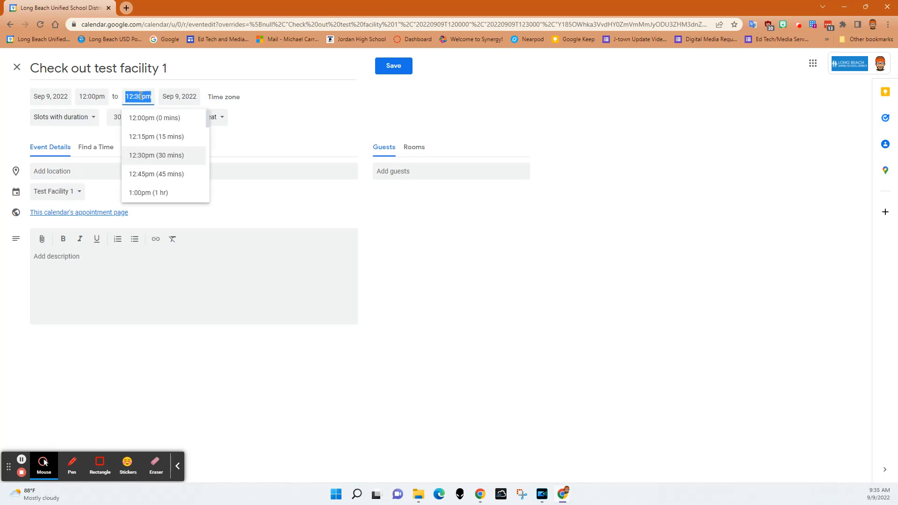
click(150, 192)
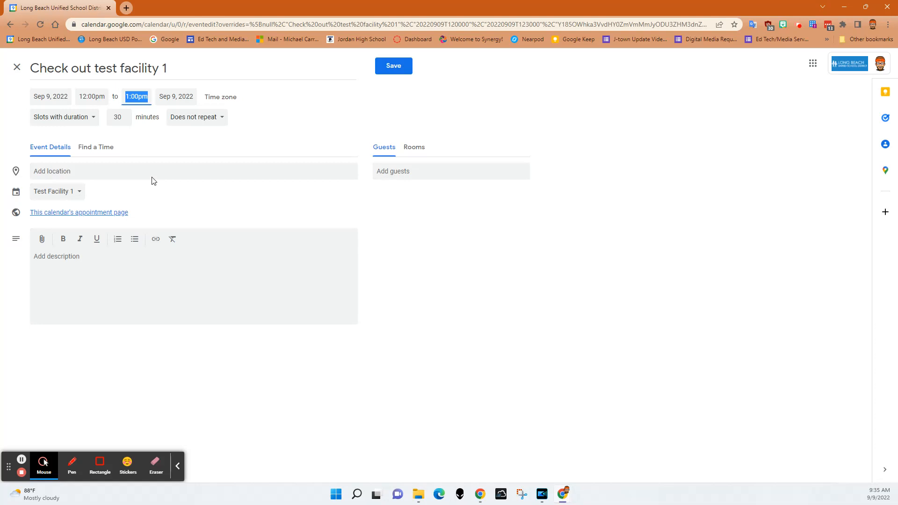
- Set the slot duration to 60 minutes and save the appointment slot
click(121, 117)
click(125, 115)
click(125, 115)
click(125, 115)
click(125, 115)
click(125, 115)
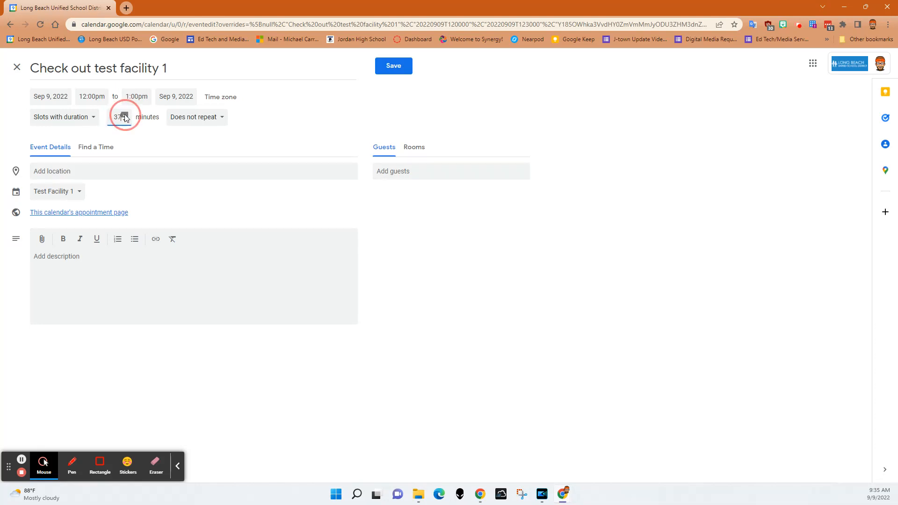
click(123, 119)
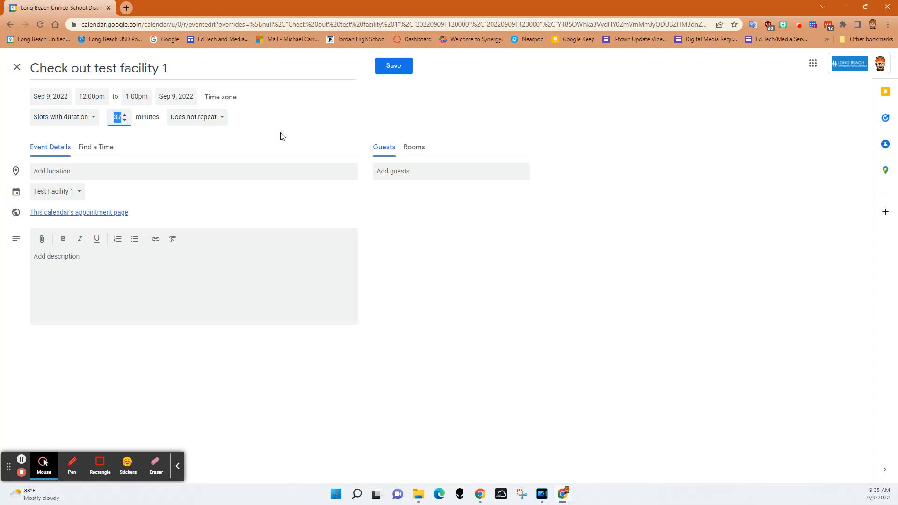
text(60)
click(271, 121)
click(392, 70)
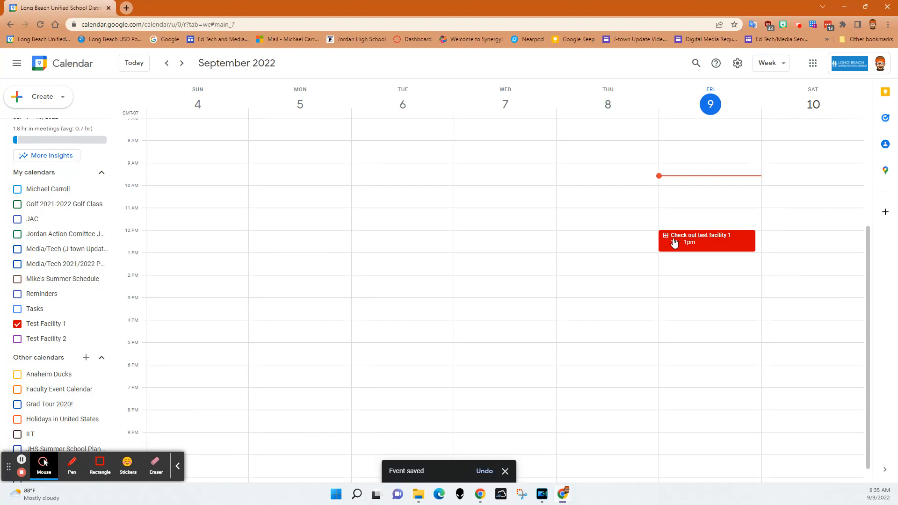
- Open the appointment page of the "Check out test facility 1" slot's calendar and select the page's web address
click(674, 243)
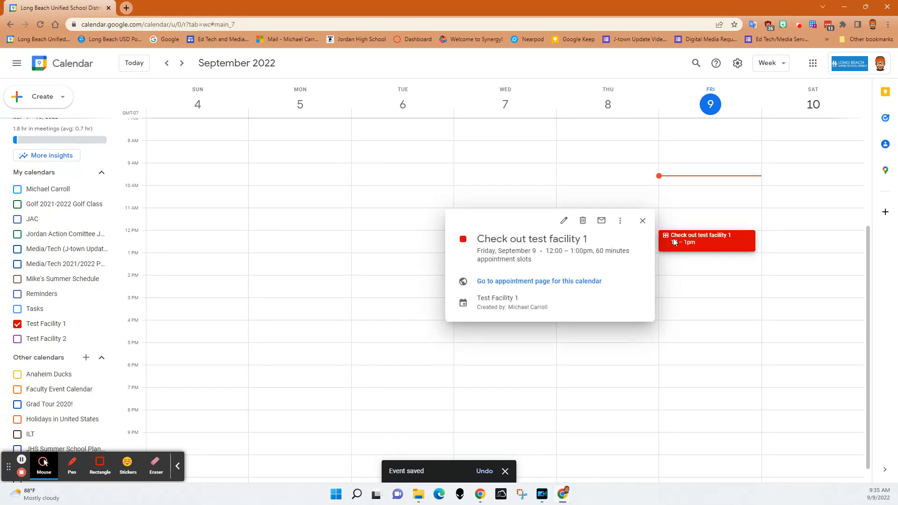
click(531, 282)
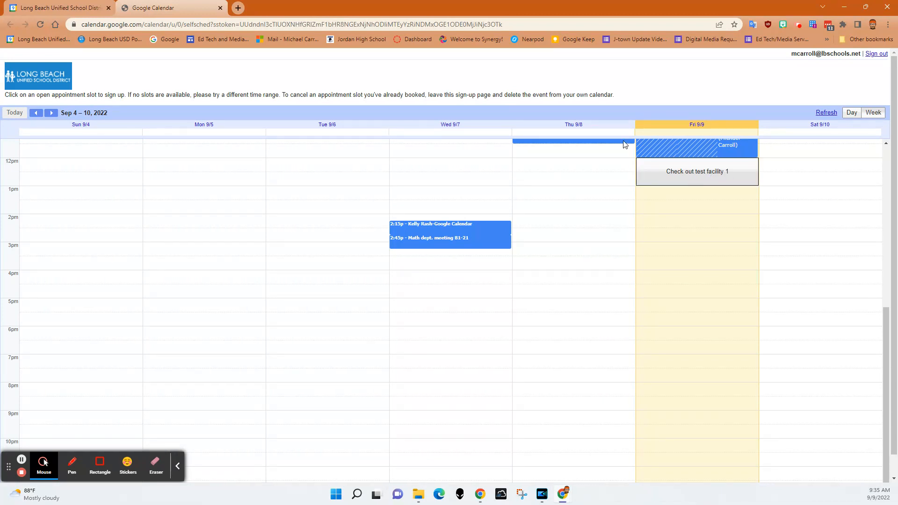
click(61, 7)
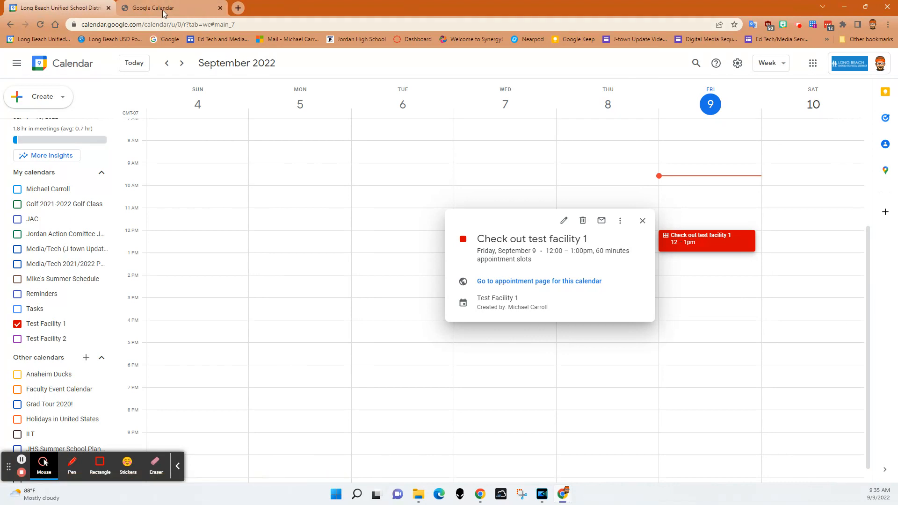
click(187, 7)
click(486, 22)
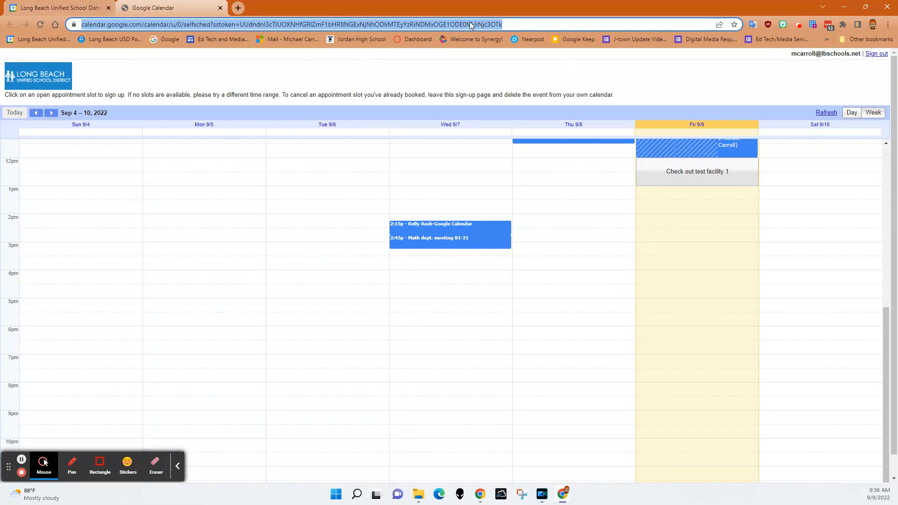
- Return to the week view and reopen the details of Friday's "Check out test facility 1" appointment slot
click(62, 6)
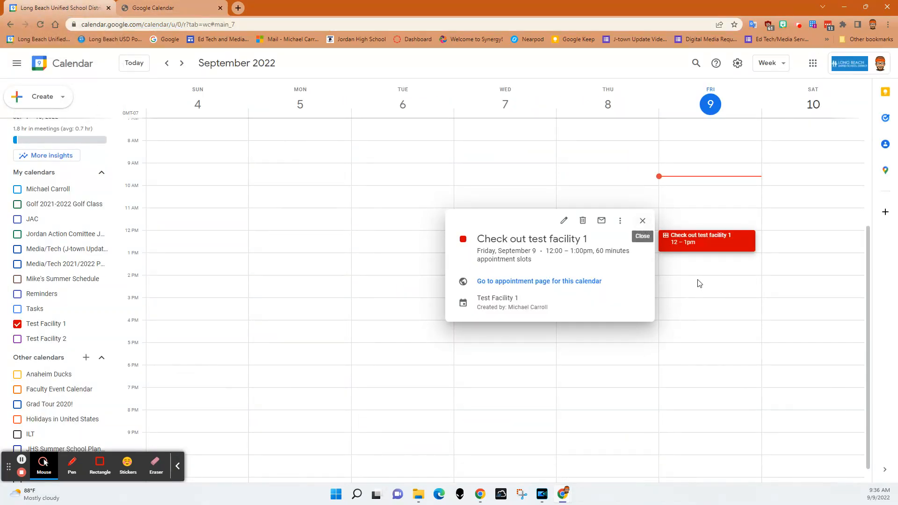
click(695, 265)
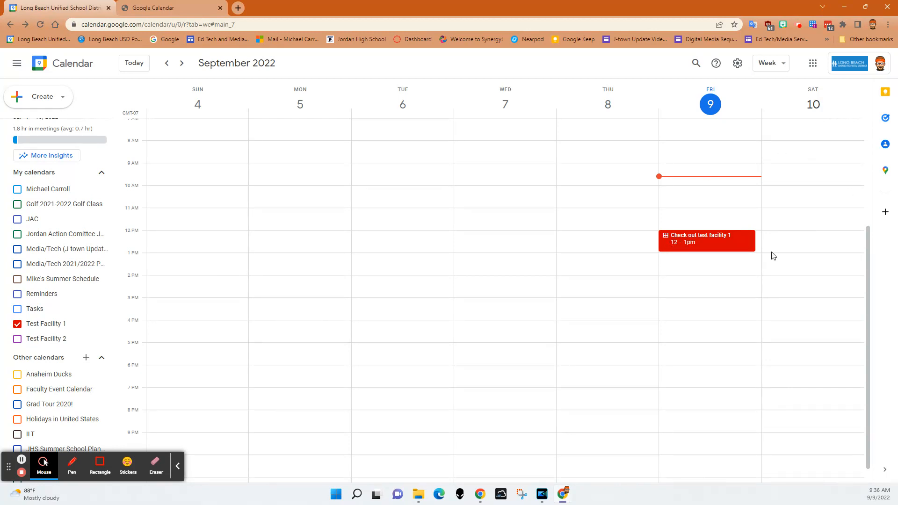
click(687, 243)
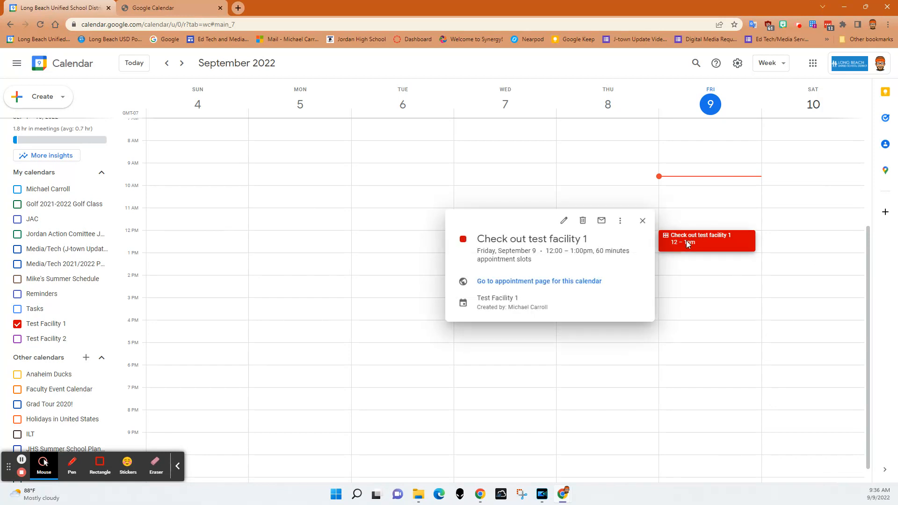
- Duplicate Friday's "Check out test facility 1" appointment slot with a start time of 1:00pm and save the copy
click(621, 221)
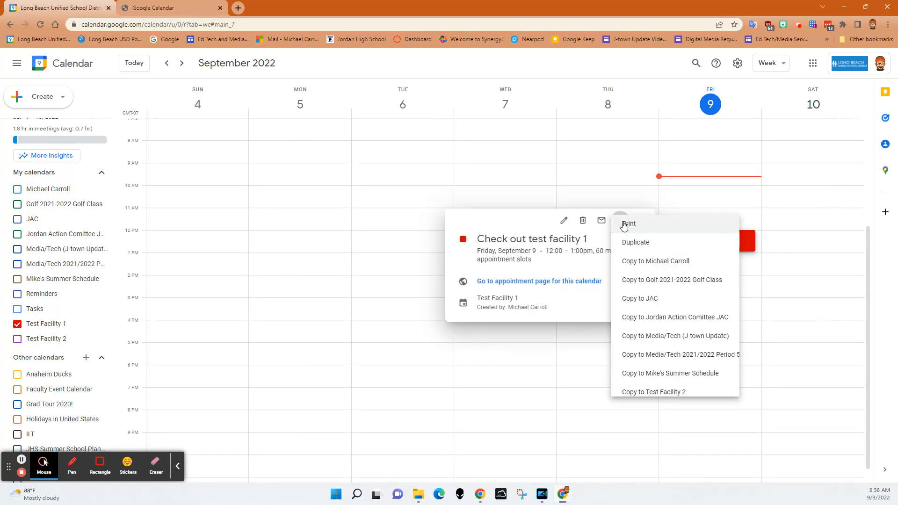
click(633, 246)
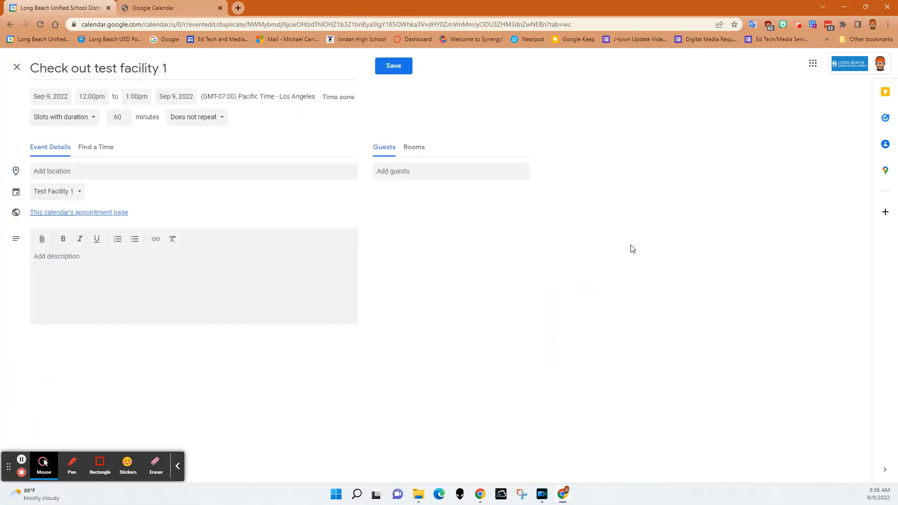
click(92, 97)
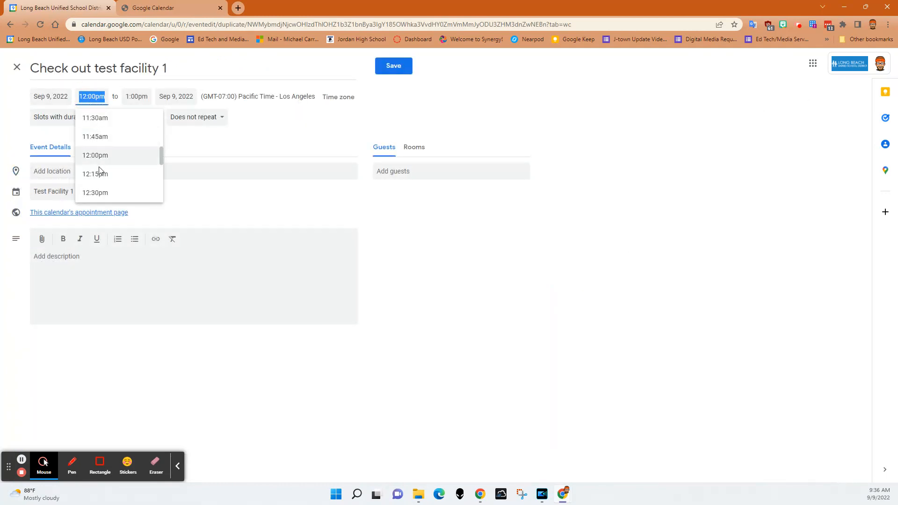
scroll(112, 189, down, 1)
click(115, 182)
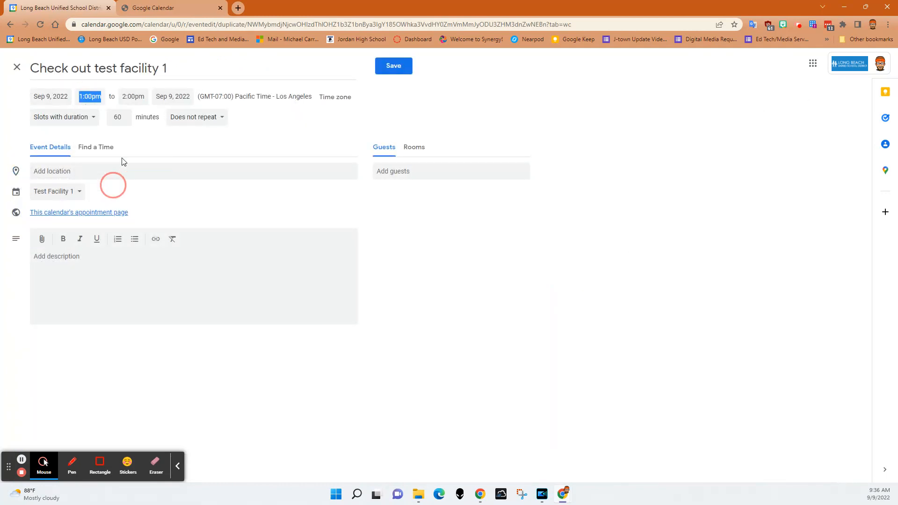
click(401, 67)
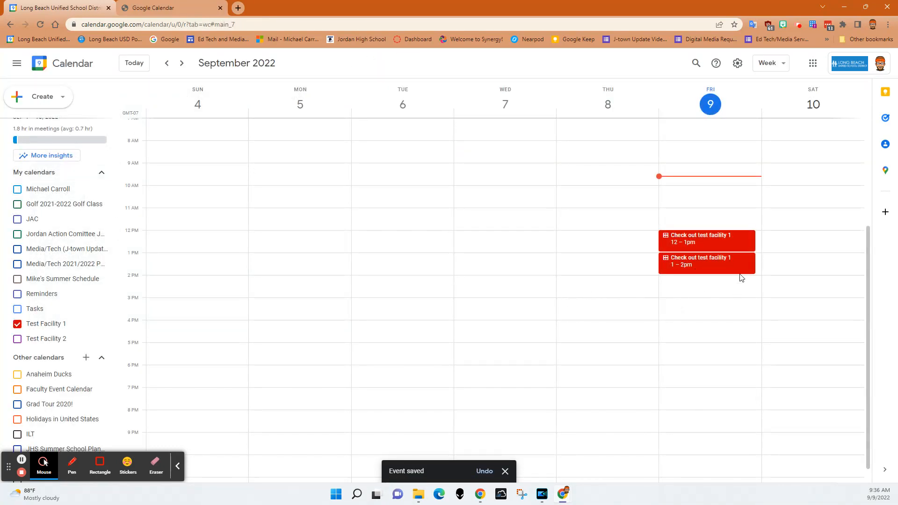
- Duplicate Friday's 1–2pm appointment slot to Sep 12, 2022, save it, and check the following week before returning to the current one
click(725, 264)
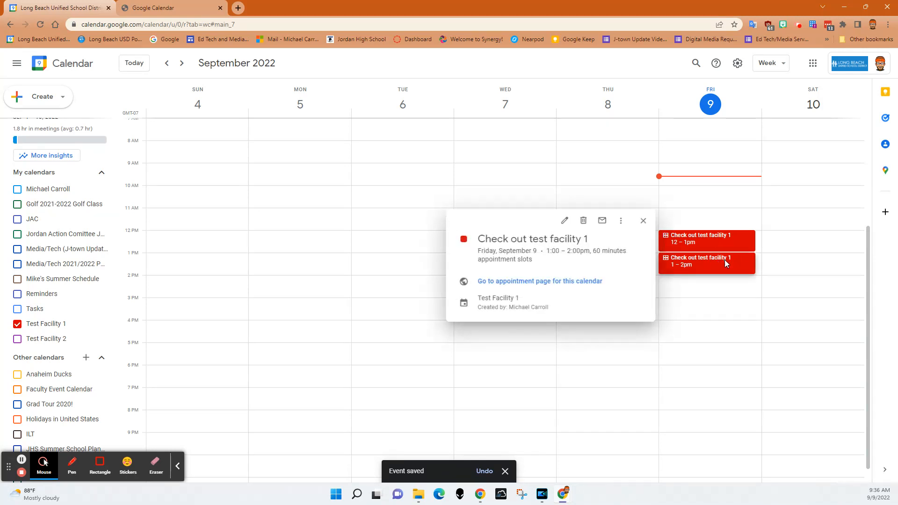
click(620, 220)
click(629, 247)
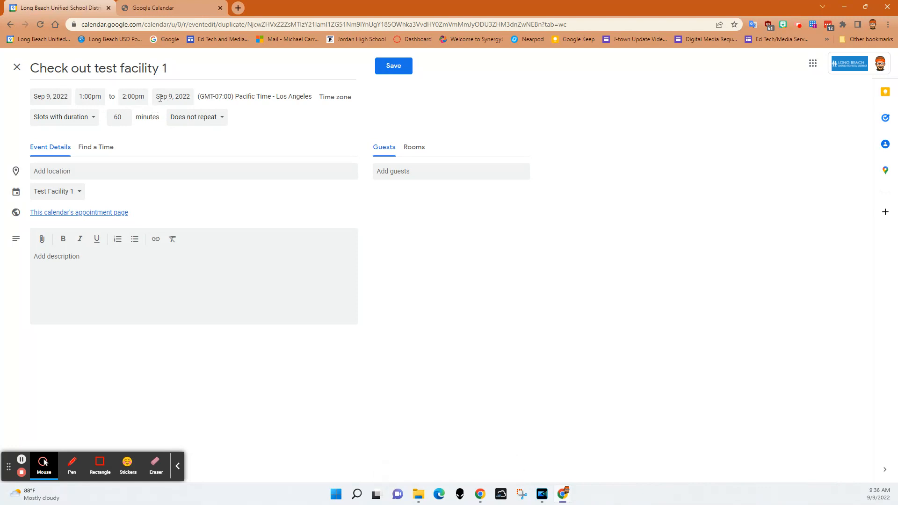
click(50, 96)
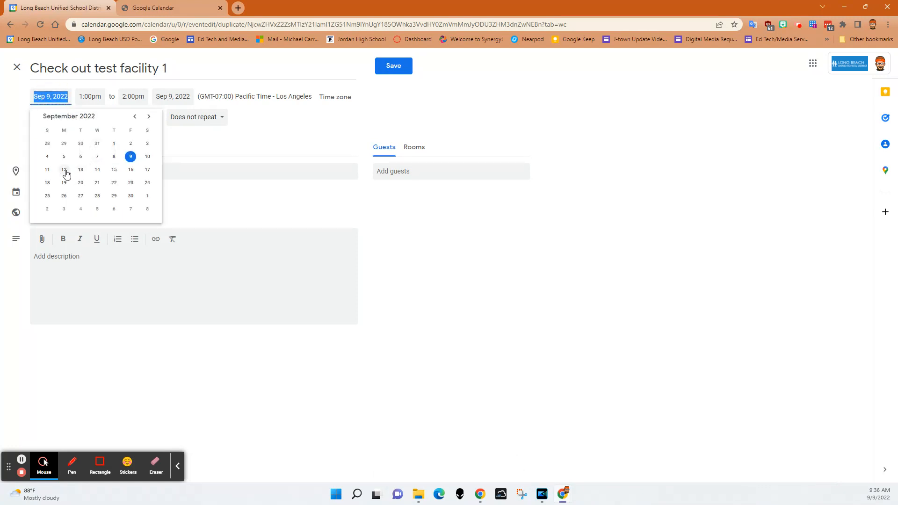
click(64, 170)
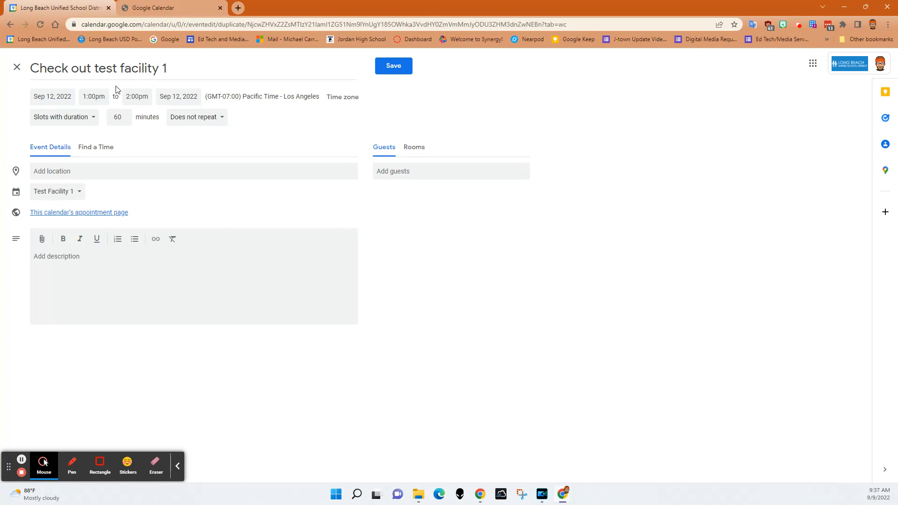
click(395, 66)
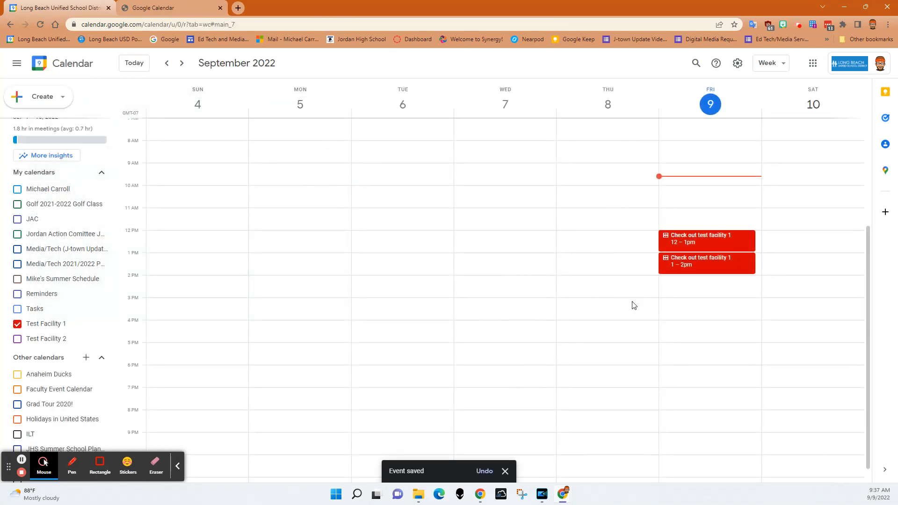
click(182, 64)
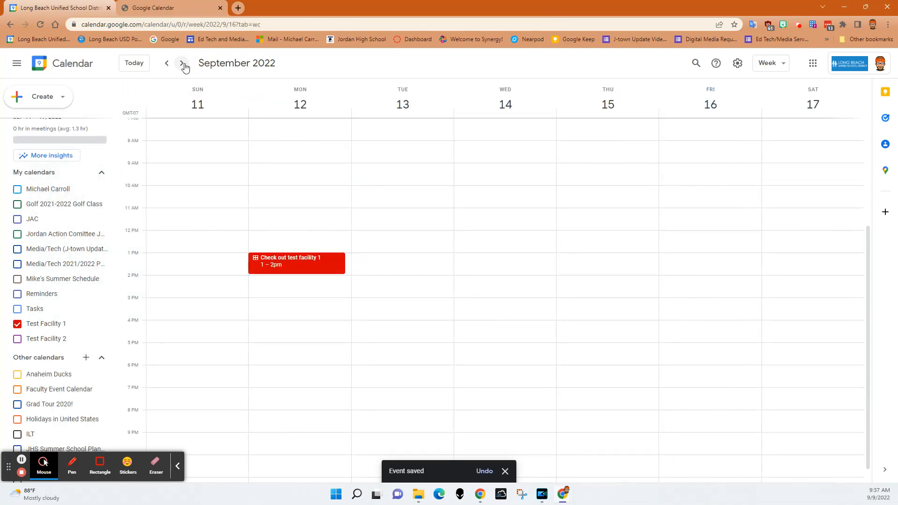
click(166, 63)
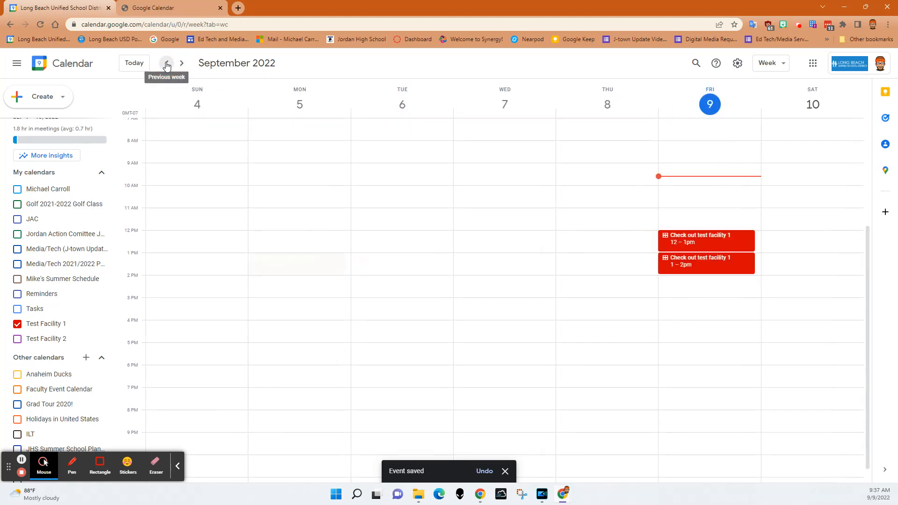